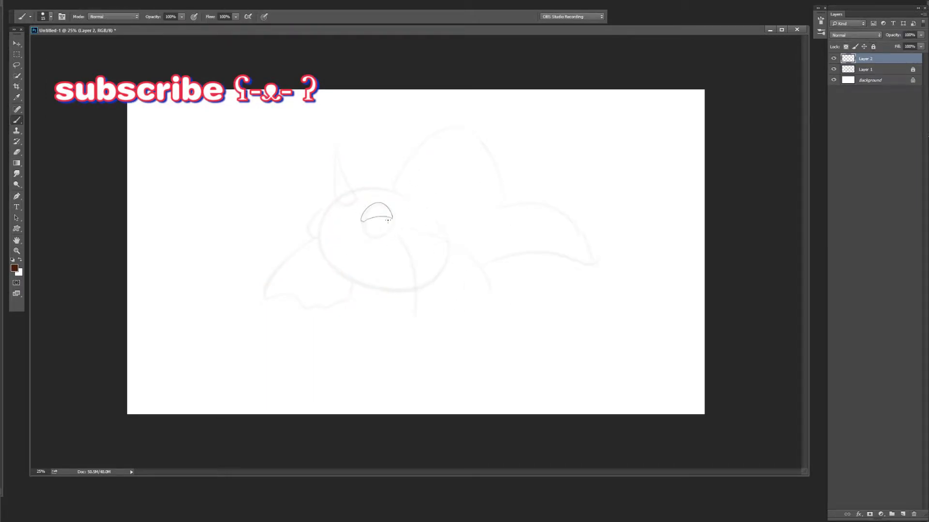
Step: Ink the eye's iris arc and the mouth's lower edge, then draw the round head outline on a new layer
left_click_drag(369, 219, 385, 219)
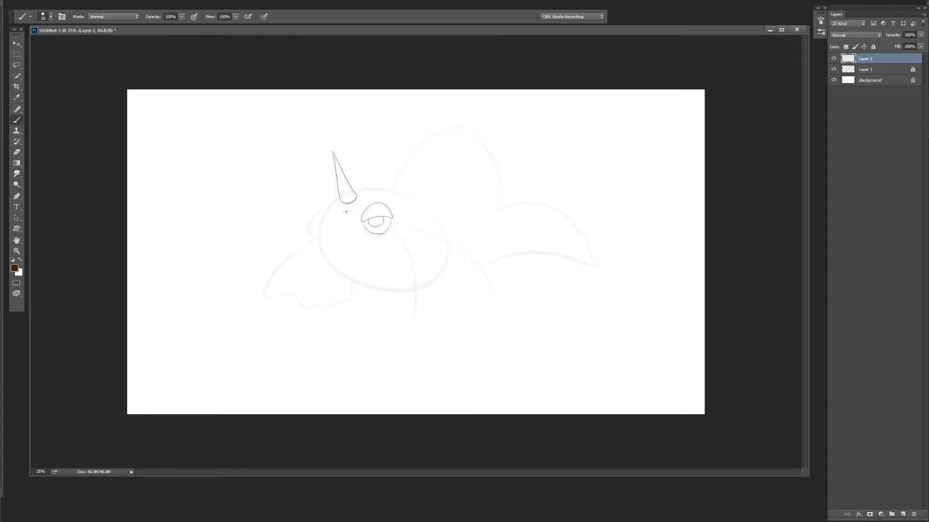
mouse_move(348, 251)
left_mouse_down()
mouse_move(328, 254)
mouse_move(352, 249)
left_mouse_up()
key("ctrl+shift+alt+n")
key("e")
key("b")
mouse_move(357, 193)
left_mouse_down()
mouse_move(442, 214)
mouse_move(438, 284)
mouse_move(399, 292)
left_mouse_up()
key("e")
key("b")
key("e")
key("b")
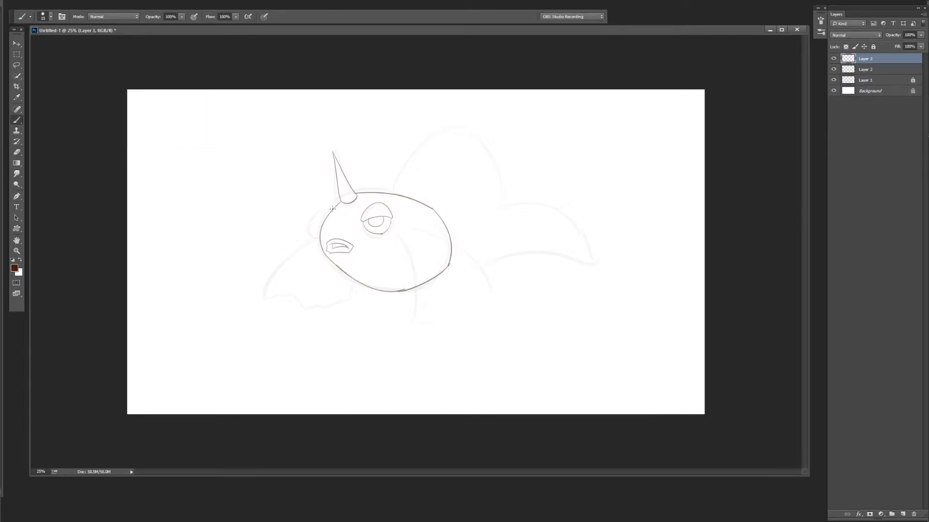
Step: Outline the right side fin with its front edge and wavy rim
key("e")
key("b")
left_click_drag(401, 237, 417, 322)
left_click_drag(476, 314, 507, 301)
left_click_drag(427, 232, 506, 301)
Step: Draw short strokes on the left fin on the Layer 3 line art
key("e")
left_click(865, 69)
key("b")
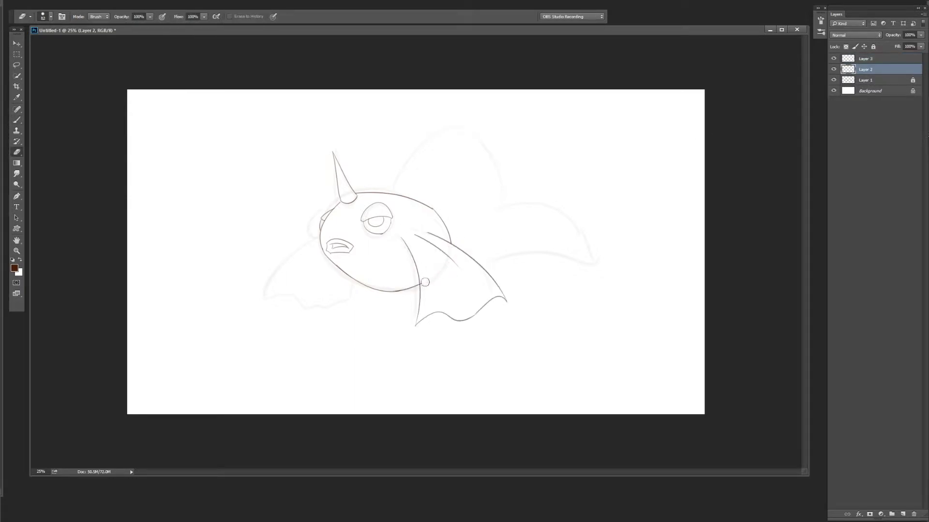
key("alt+bracketright")
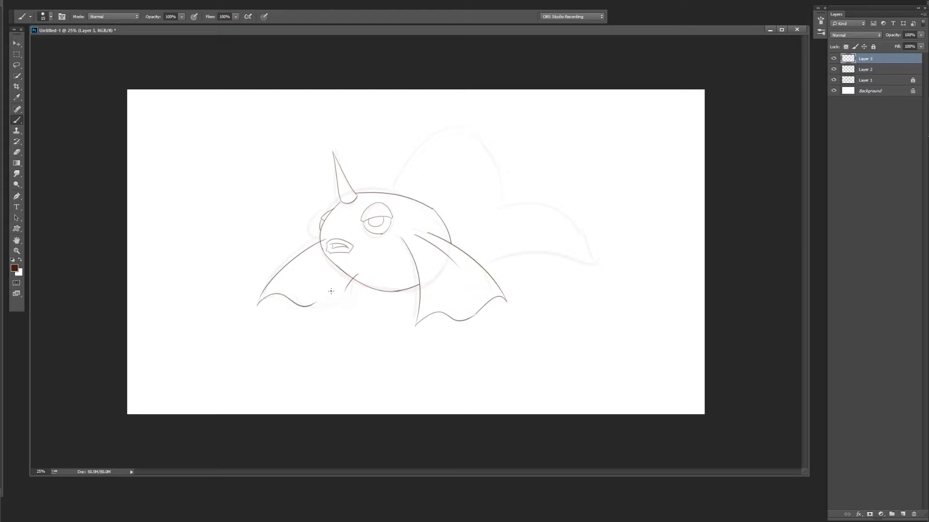
left_click_drag(359, 284, 348, 296)
key("e")
key("b")
mouse_move(324, 267)
left_mouse_down()
mouse_move(315, 282)
mouse_move(338, 261)
left_mouse_up()
Step: Touch up the line near the mouth, alternating brush and eraser
key("e")
key("b")
mouse_move(360, 192)
left_mouse_down()
mouse_move(399, 186)
mouse_move(456, 249)
left_mouse_up()
key("e")
key("b")
key("e")
Step: On a new layer, draw the wavy fin above the head, the tail fin and the dorsal fin's top edge
key("ctrl+shift+alt+n")
key("b")
mouse_move(391, 188)
left_mouse_down()
mouse_move(426, 144)
mouse_move(488, 133)
mouse_move(429, 142)
left_mouse_up()
key("ctrl+z")
mouse_move(500, 172)
left_mouse_down()
mouse_move(498, 186)
mouse_move(561, 177)
mouse_move(602, 248)
left_mouse_up()
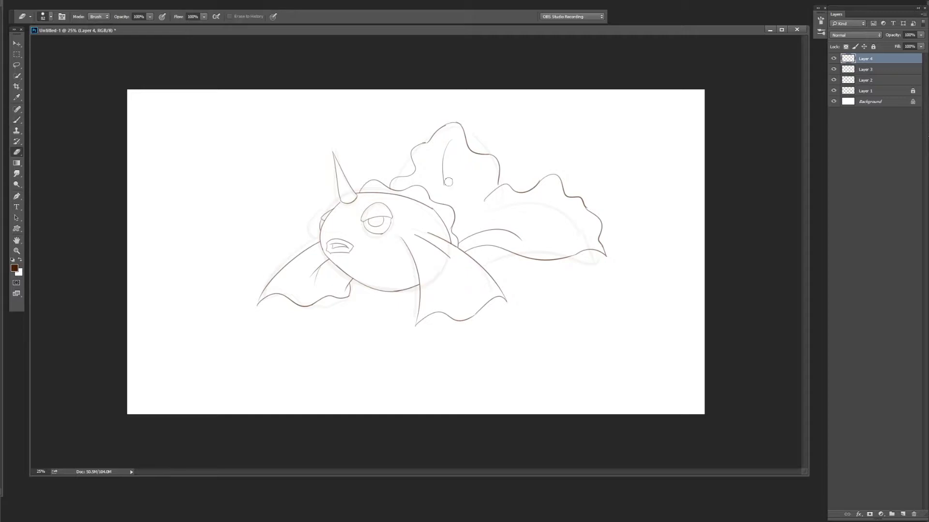
left_click_drag(371, 184, 417, 168)
key("e")
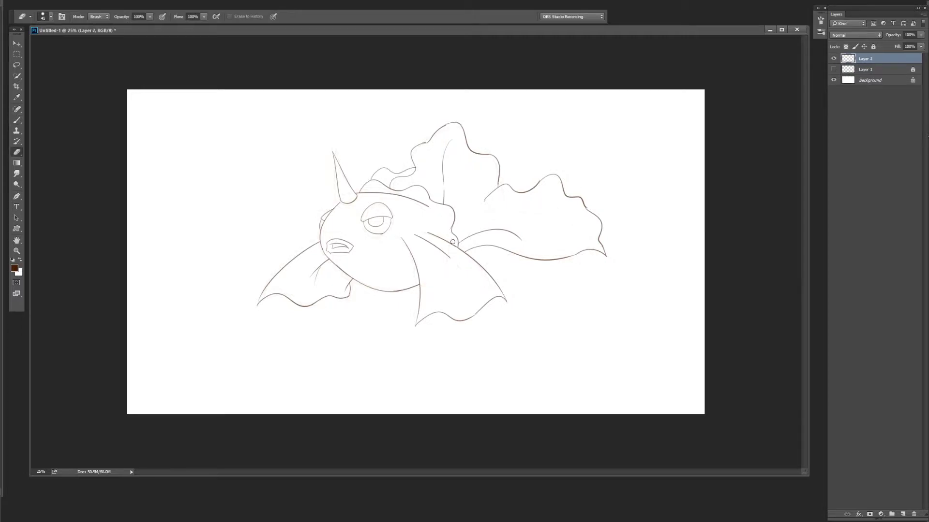
Step: Add a backdrop layer beneath the line art and choose a very light pink
key("ctrl+shift+n")
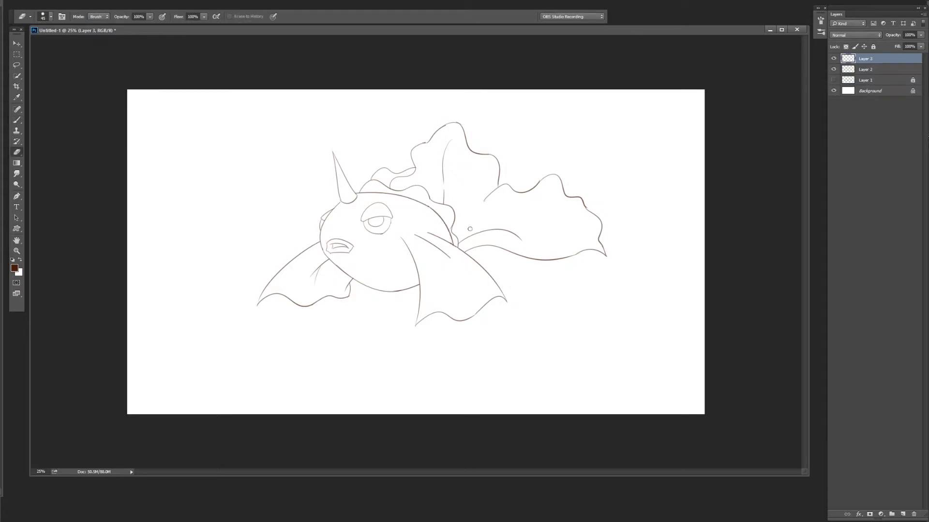
key("Return")
key("ctrl+bracketleft")
left_click_drag(745, 383, 701, 337)
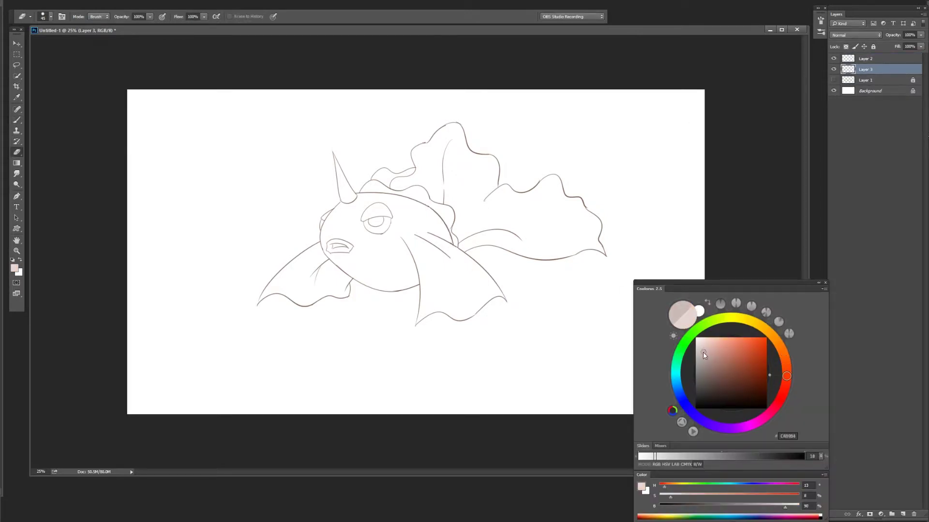
Step: Paint a pale pink (FFF0EC) blob around the fish
key("b")
left_click_drag(261, 271, 436, 145)
left_click_drag(508, 169, 409, 326)
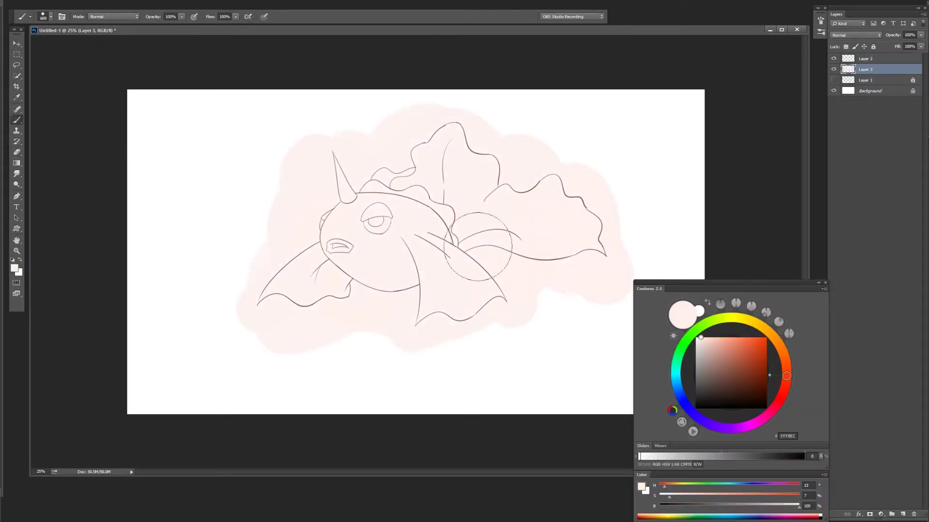
Step: On a new layer, paint gray B0A4A0 shading under the fish and over the fins and crest
key("ctrl+shift+alt+n")
key("F5")
key("F5")
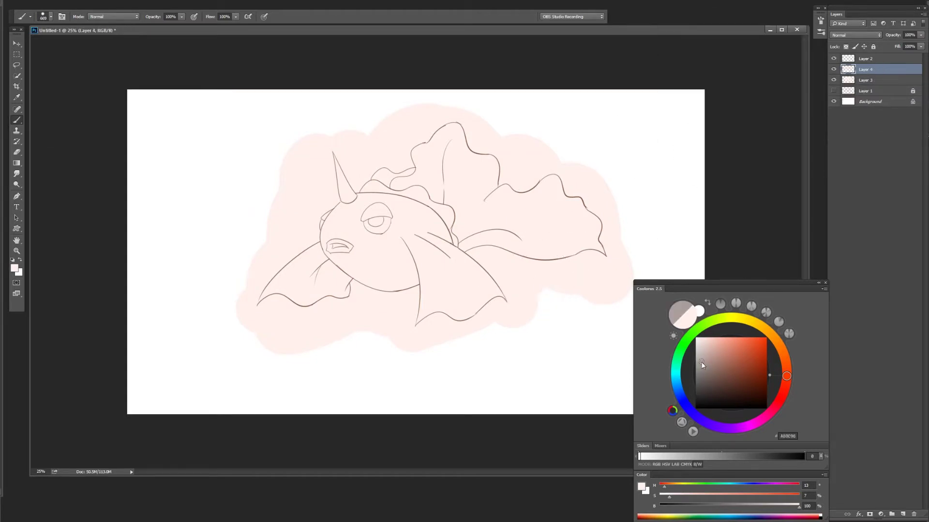
left_click(701, 360)
left_click_drag(271, 309, 449, 242)
key("e")
mouse_move(319, 256)
left_mouse_down()
mouse_move(420, 242)
mouse_move(479, 310)
left_mouse_up()
key("b")
left_click_drag(450, 232, 374, 175)
mouse_move(464, 159)
left_mouse_down()
mouse_move(503, 218)
mouse_move(586, 261)
left_mouse_up()
Step: Smudge the gray across the head crest, upper fin, right fin lobes and front fin
key("r")
mouse_move(368, 188)
left_mouse_down()
mouse_move(423, 206)
mouse_move(464, 259)
mouse_move(435, 311)
mouse_move(444, 303)
left_mouse_up()
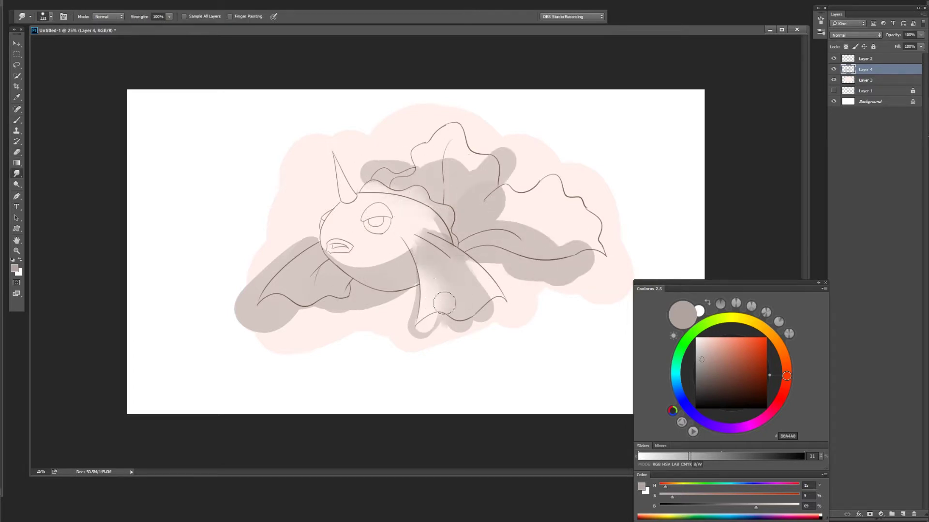
mouse_move(541, 234)
left_mouse_down()
mouse_move(560, 197)
mouse_move(587, 187)
left_mouse_up()
mouse_move(511, 167)
left_mouse_down()
mouse_move(506, 191)
mouse_move(462, 145)
mouse_move(445, 189)
mouse_move(428, 140)
mouse_move(427, 158)
left_mouse_up()
left_click_drag(521, 205, 463, 216)
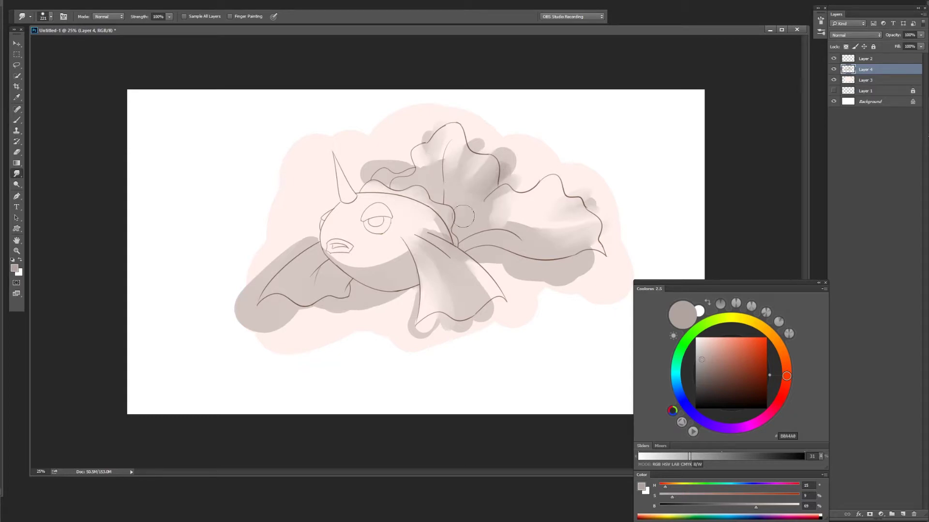
left_click_drag(467, 177, 495, 159)
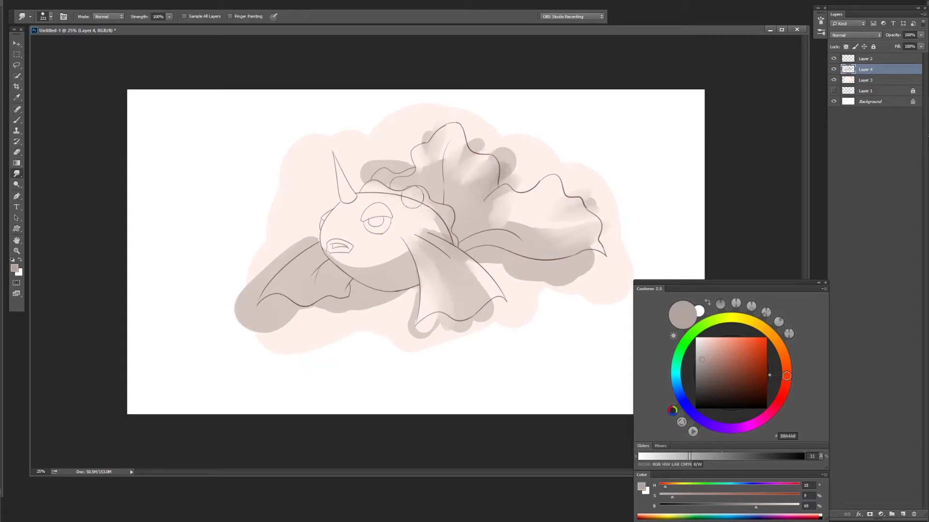
left_click_drag(507, 217, 578, 207)
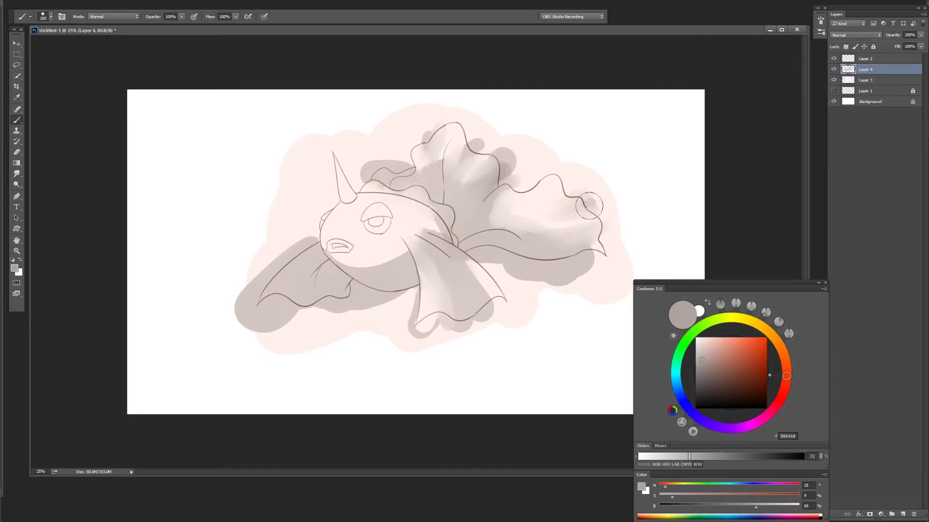
left_click_drag(600, 264, 562, 265)
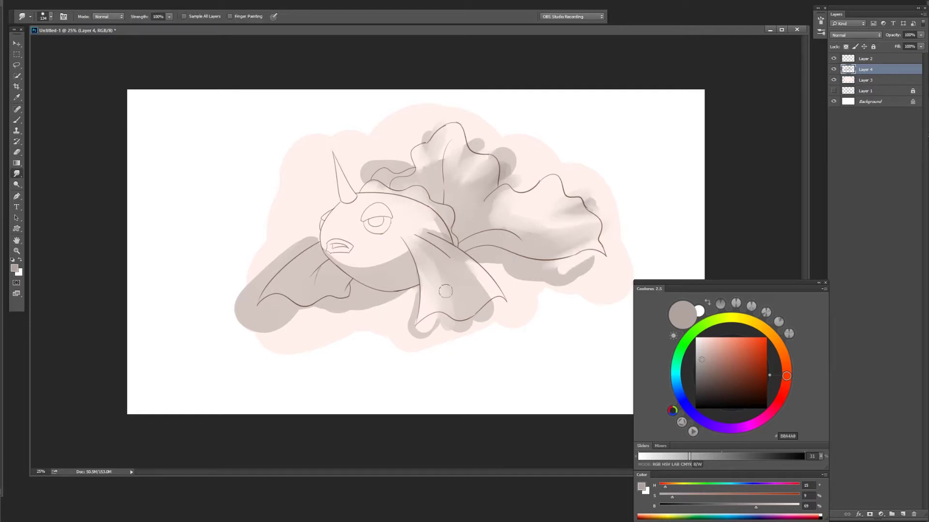
left_click_drag(445, 291, 428, 254)
left_click_drag(438, 309, 419, 252)
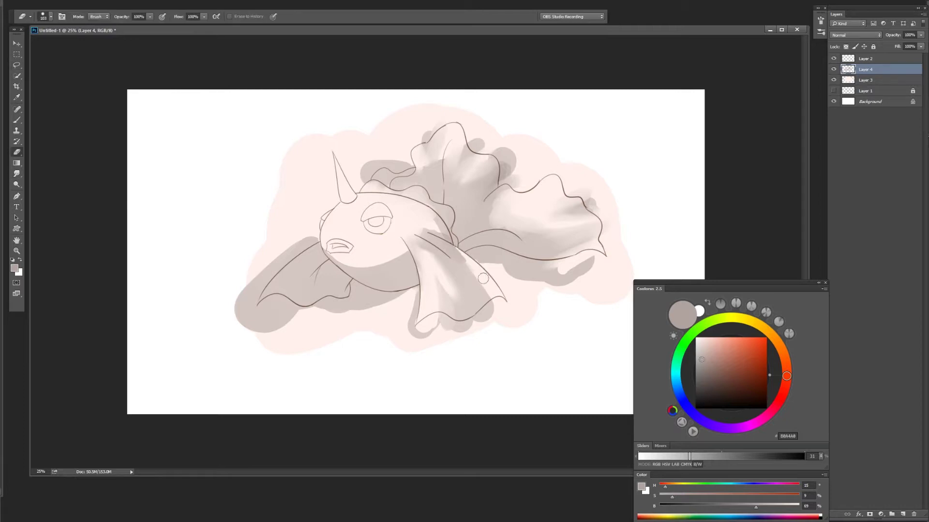
Step: Erase gray from the lower-left fin and prepare a new layer with an orange colour
key("e")
left_click_drag(266, 292, 249, 317)
key("r")
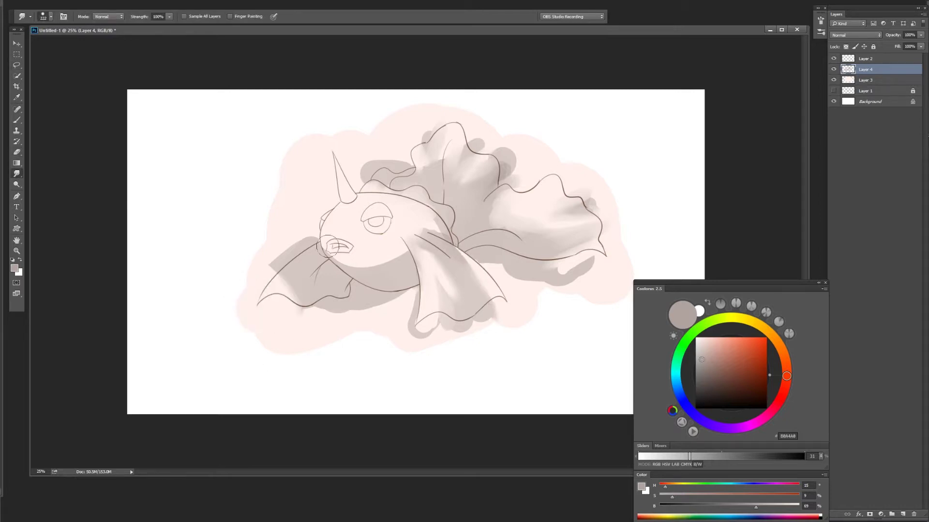
key("ctrl+shift+alt+n")
left_click_drag(787, 376, 786, 365)
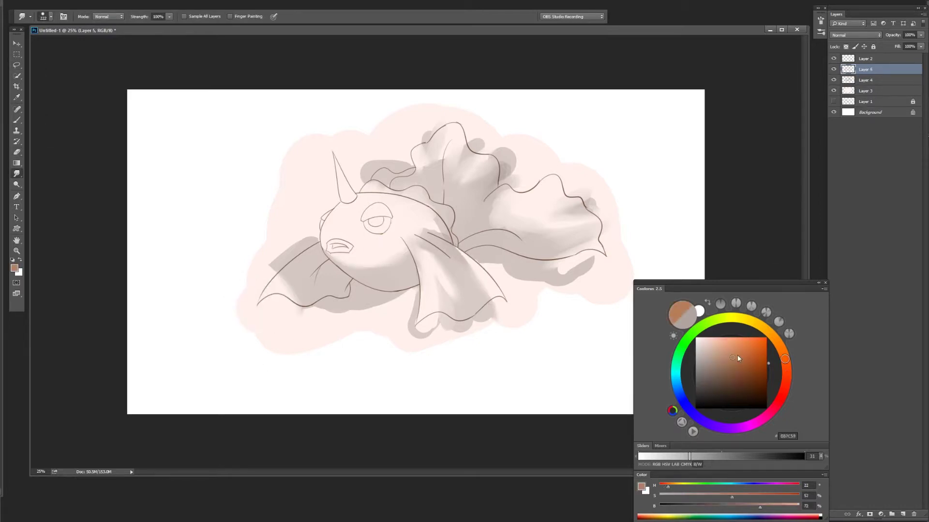
Step: Paint orange patches on the top fin and near the horn and mouth
left_click_drag(729, 355, 750, 353)
key("b")
mouse_move(460, 255)
left_mouse_down()
mouse_move(437, 251)
mouse_move(483, 228)
mouse_move(464, 218)
mouse_move(436, 174)
mouse_move(472, 245)
left_mouse_up()
mouse_move(368, 203)
left_mouse_down()
mouse_move(334, 213)
mouse_move(318, 256)
mouse_move(336, 203)
mouse_move(425, 208)
mouse_move(438, 225)
mouse_move(360, 217)
mouse_move(389, 208)
left_mouse_up()
Step: Soften the orange above the eye with a smaller smudge and brighten the fin with Dodge
key("r")
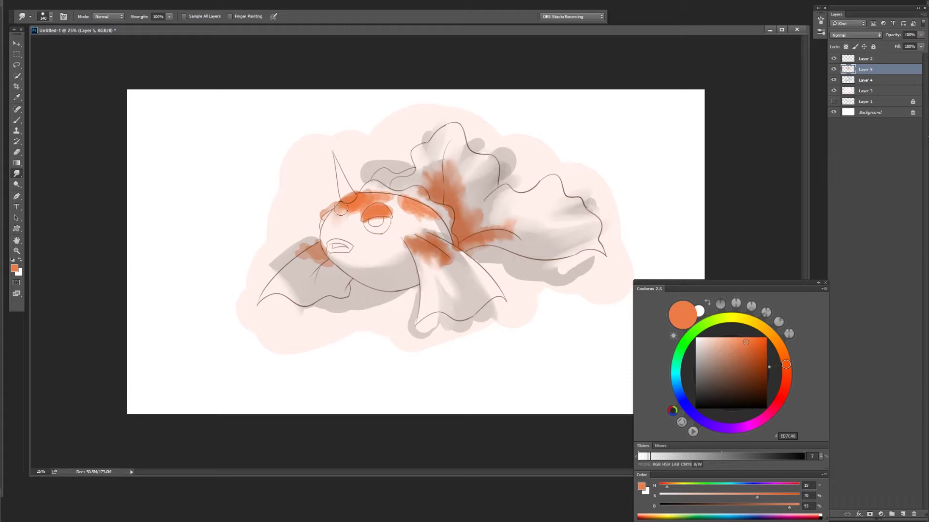
key("bracketleft")
key("bracketleft")
key("bracketleft")
left_click_drag(361, 212, 399, 200)
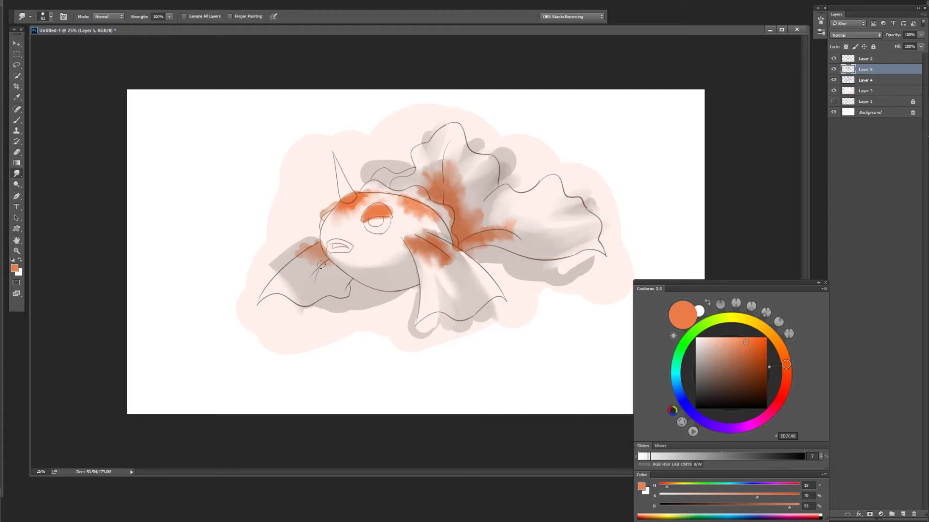
key("o")
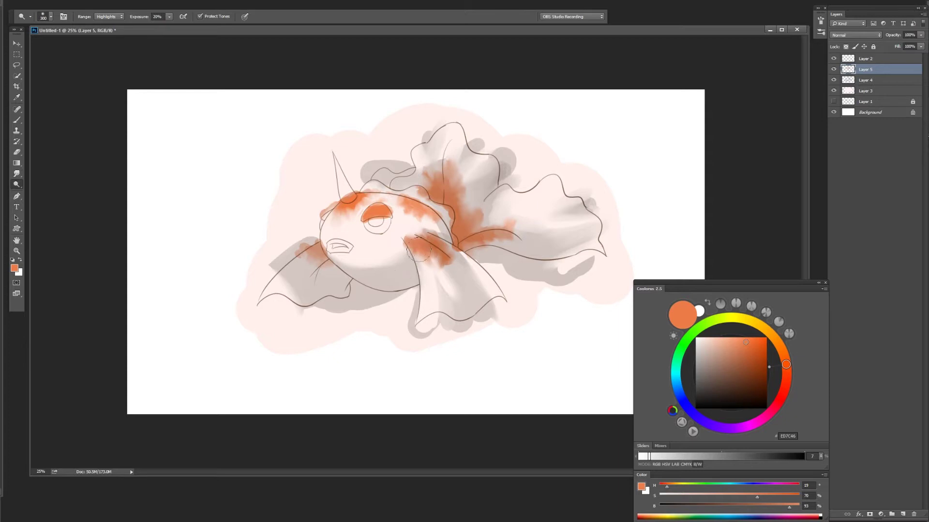
left_click_drag(442, 183, 473, 180)
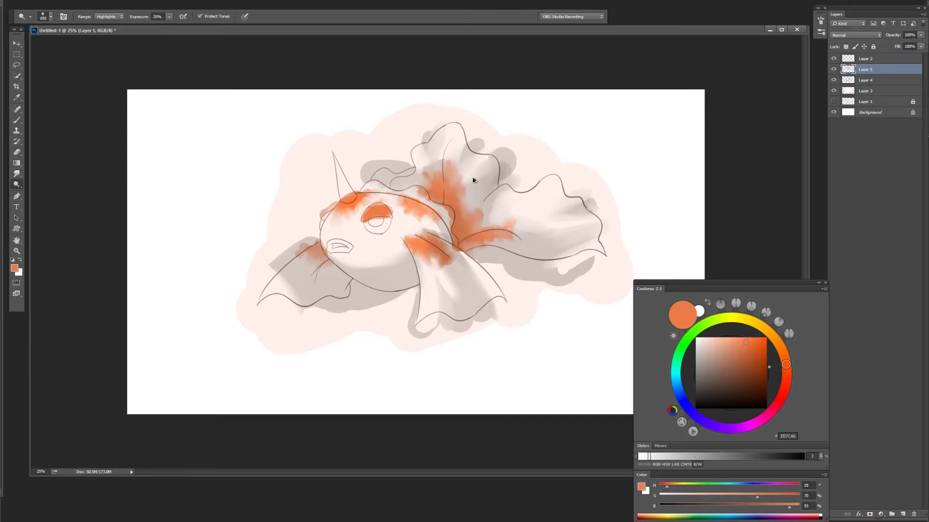
key("b")
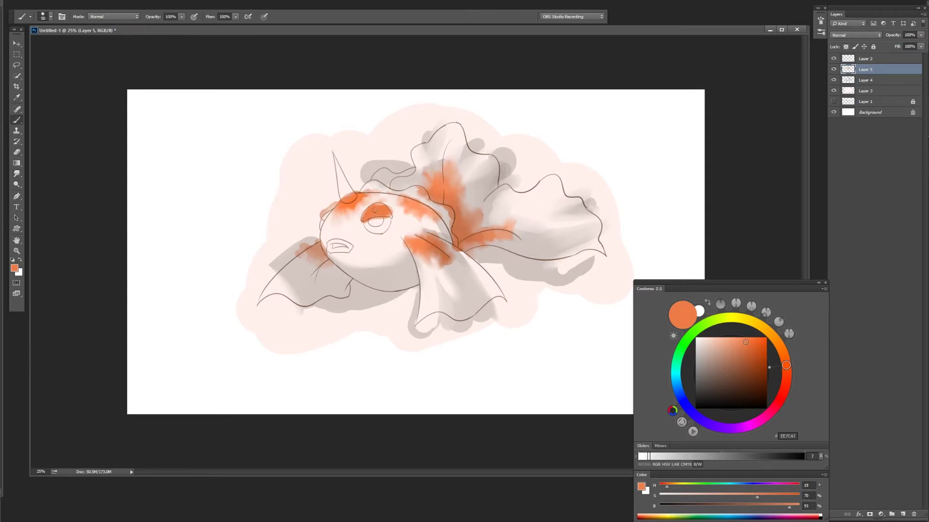
scroll(382, 214, "up", 4)
Step: Erase stray orange around the eye and pick a light peach colour
key("e")
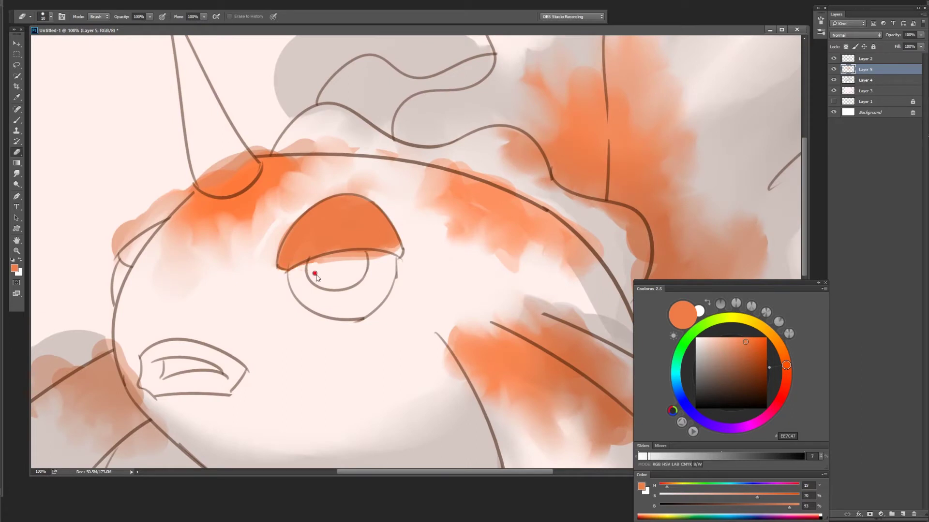
left_click_drag(315, 276, 368, 262)
key("b")
scroll(387, 233, "down", 2)
key("ctrl+shift+alt+n")
left_click(394, 234, "alt")
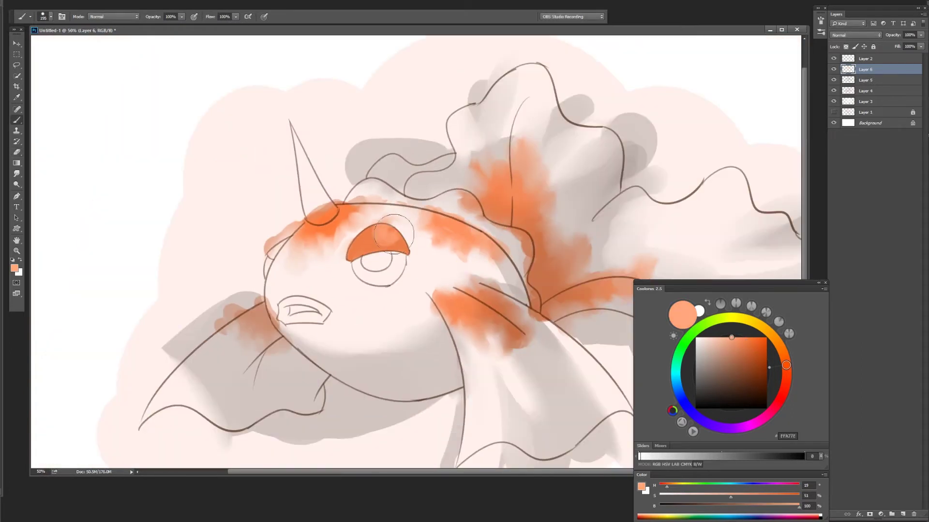
left_click(390, 235, "alt")
Step: Remove the empty layer and blend saturated orange into the body patches
key("r")
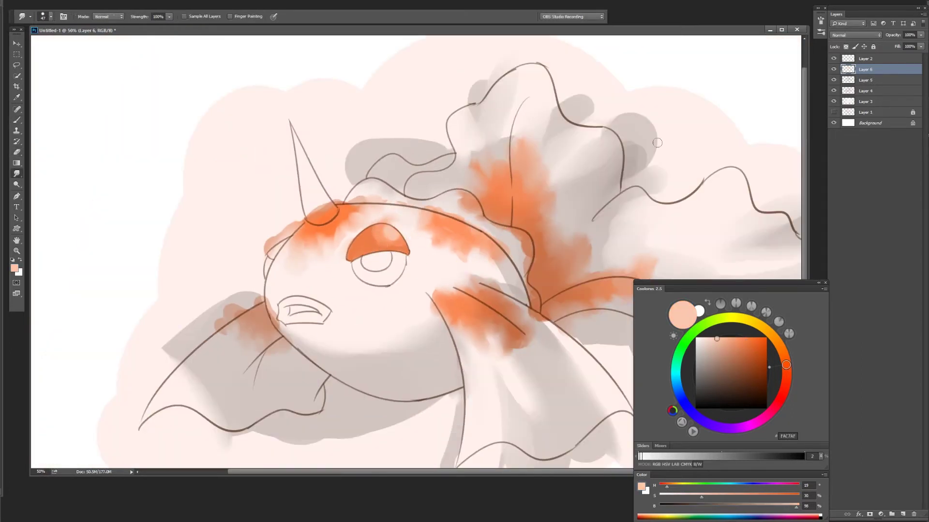
key("ctrl+z")
key("e")
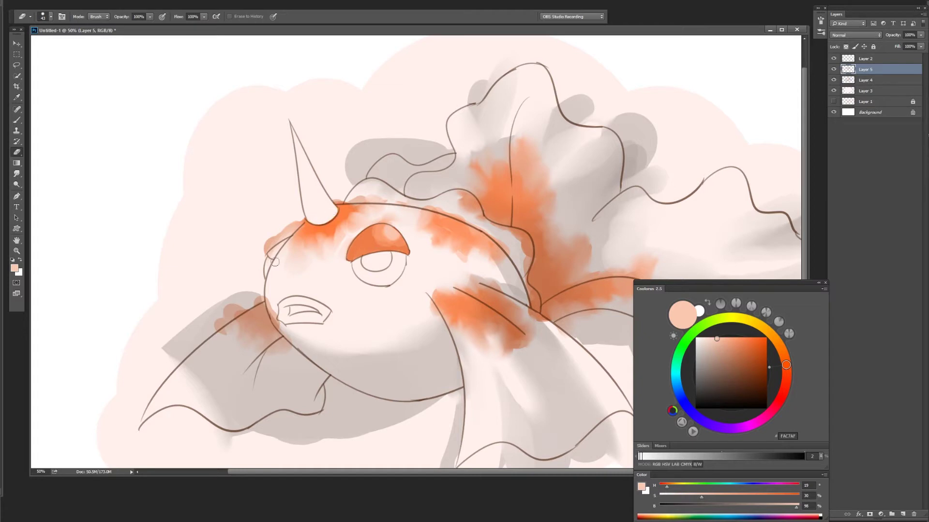
key("b")
left_click(278, 244, "alt")
left_click_drag(278, 244, 287, 246)
Step: Erase orange along the top of the eye and select the layer below
key("r")
key("e")
left_click_drag(392, 201, 361, 200)
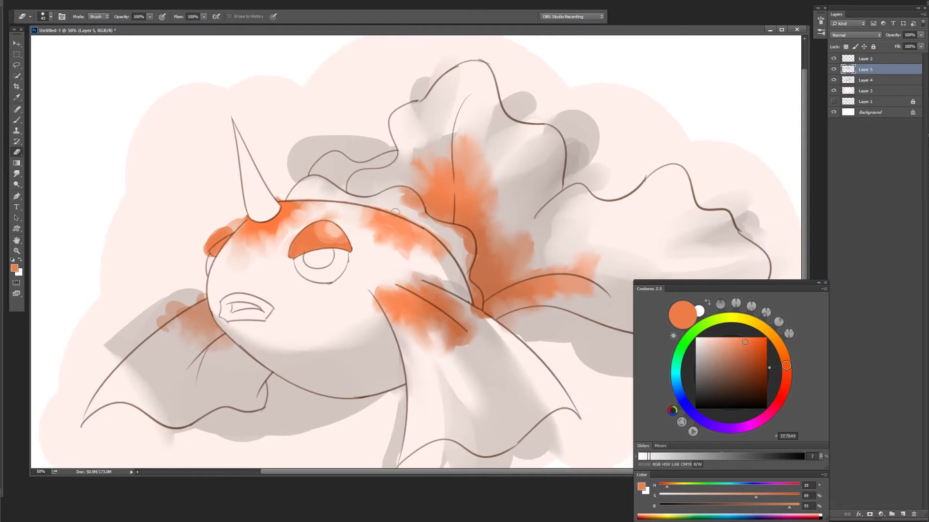
key("r")
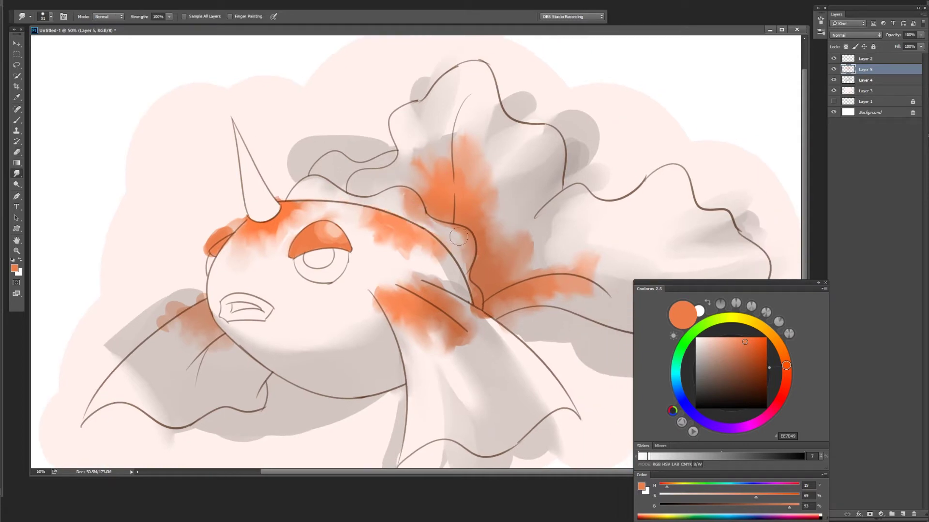
key("alt+bracketleft")
key("ctrl+minus")
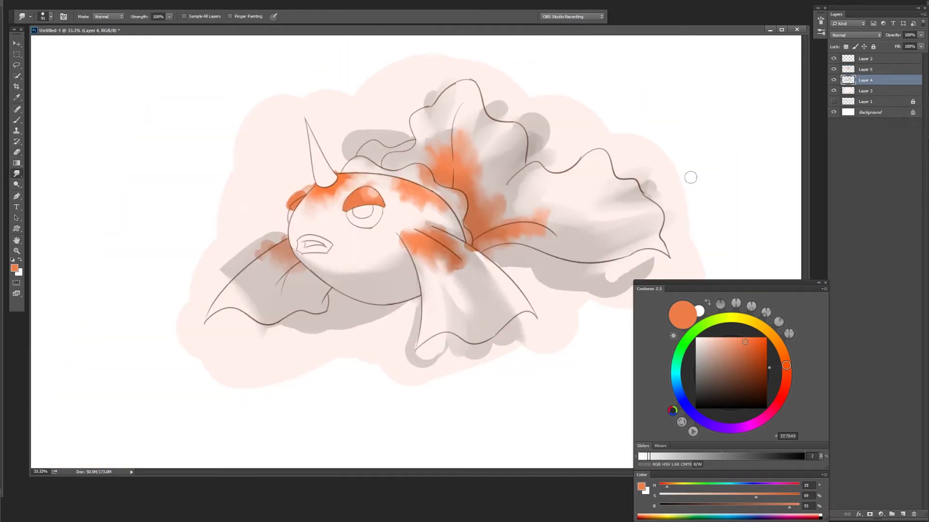
Step: On a new layer, paint the eye's iris teal
key("ctrl+shift+alt+n")
key("b")
left_click(676, 370)
left_click(736, 377)
key("ctrl+plus")
mouse_move(322, 184)
left_mouse_down()
mouse_move(356, 198)
mouse_move(356, 210)
left_mouse_up()
key("ctrl+plus")
key("e")
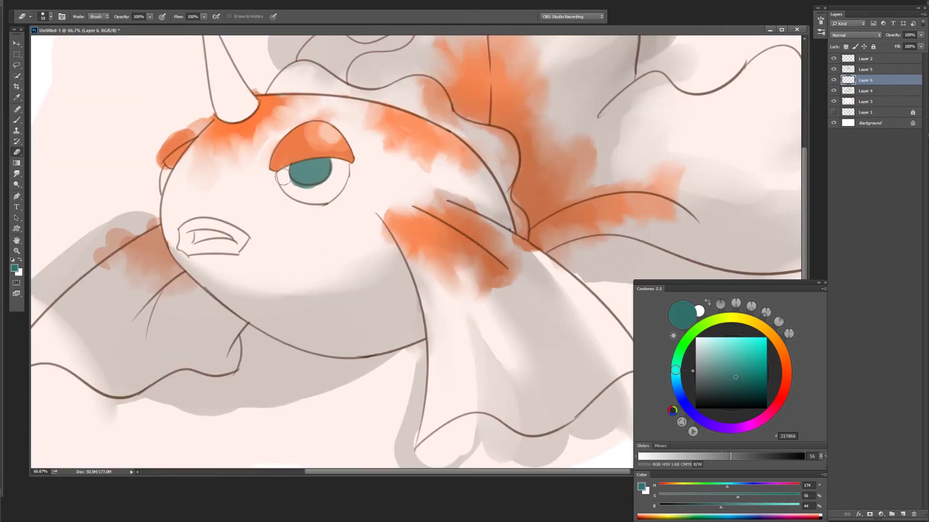
Step: Add lighter teal eye shading on a clipped layer and paint a near-black pupil
key("ctrl+minus")
key("ctrl+minus")
key("ctrl+shift+alt+n")
key("b")
left_click(729, 362)
left_click(731, 400)
key("ctrl+shift+alt+n")
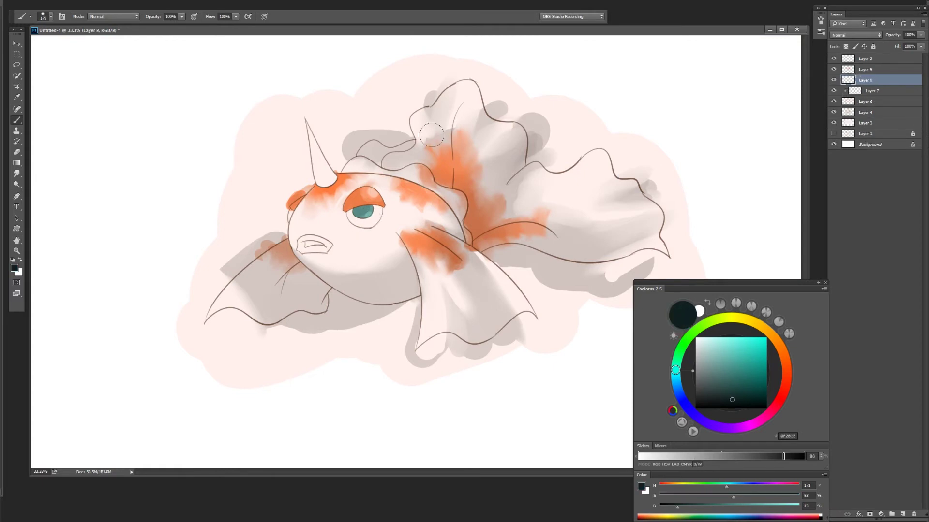
left_click(362, 209)
key("ctrl+alt+g")
Step: Add a near-white highlight to the eye
left_click(700, 337)
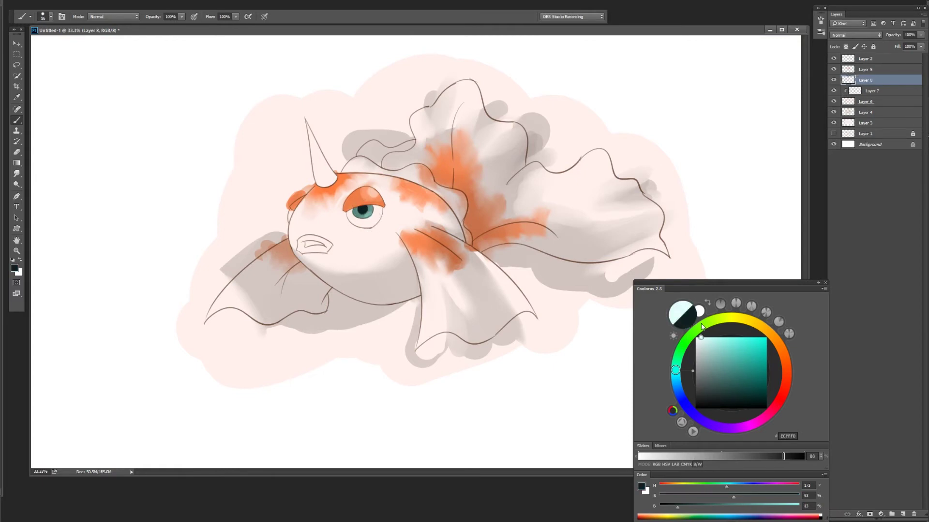
key("ctrl+shift+n")
key("Return")
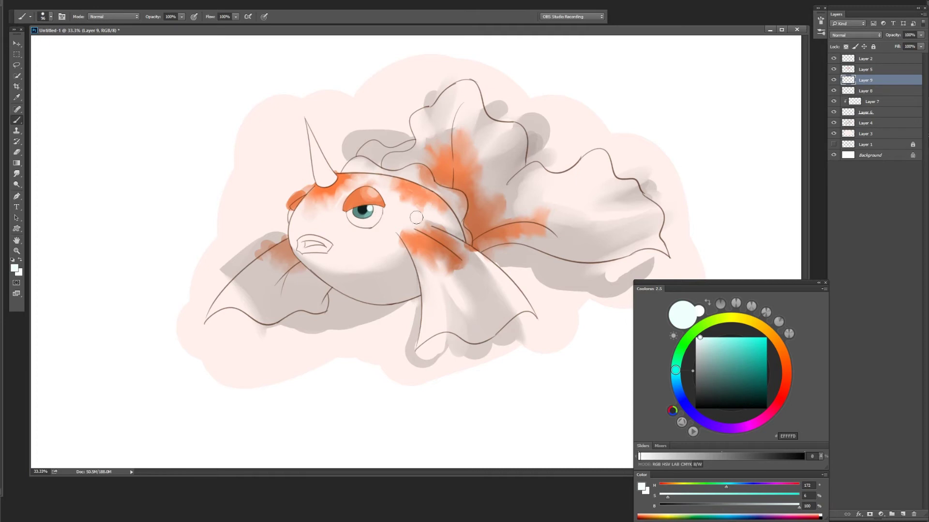
key("ctrl+z")
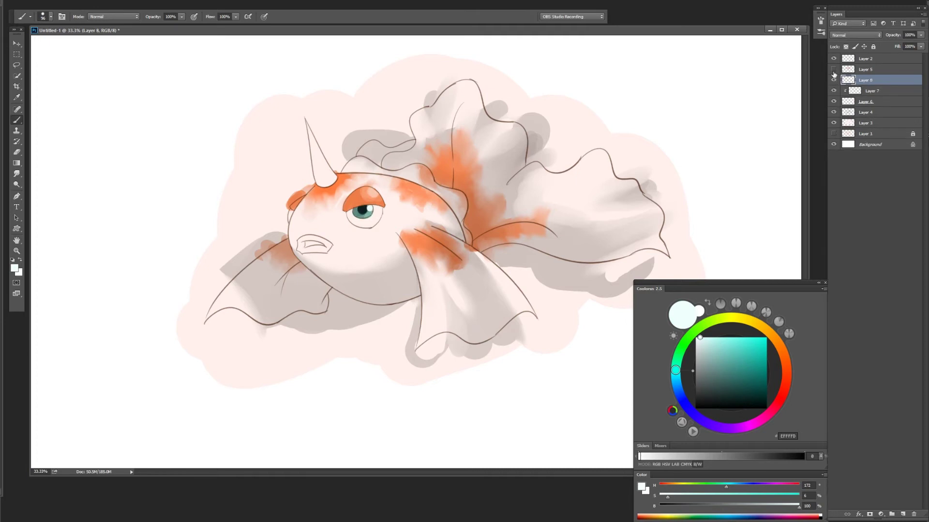
key("ctrl+shift+z")
left_click(772, 410)
Step: Paint the lips pink
left_click(720, 344)
mouse_move(298, 239)
left_mouse_down()
mouse_move(384, 266)
mouse_move(332, 182)
mouse_move(409, 233)
left_mouse_up()
key("ctrl+plus")
key("ctrl+plus")
key("ctrl+plus")
key("e")
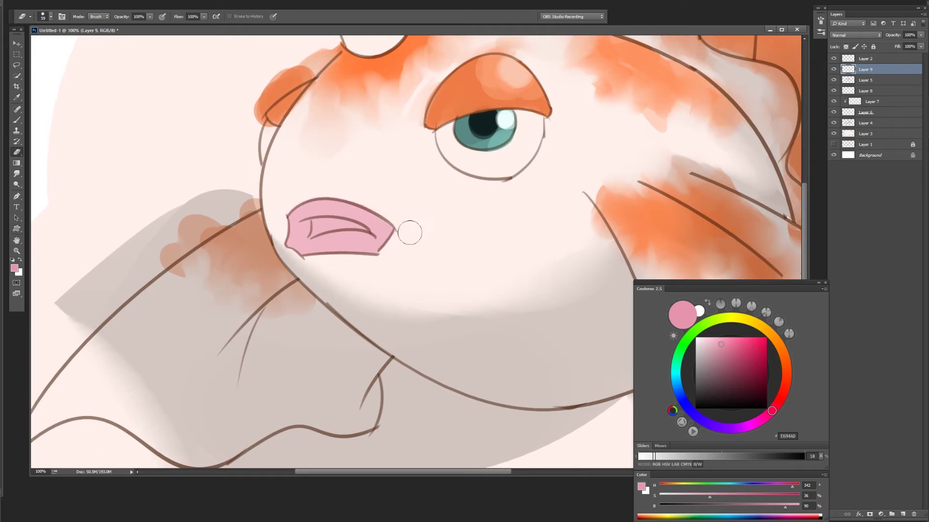
Step: Paint a deep mauve line inside the mouth on a layer clipped to the lips
left_click(721, 355)
key("ctrl+shift+n")
key("Return")
key("b")
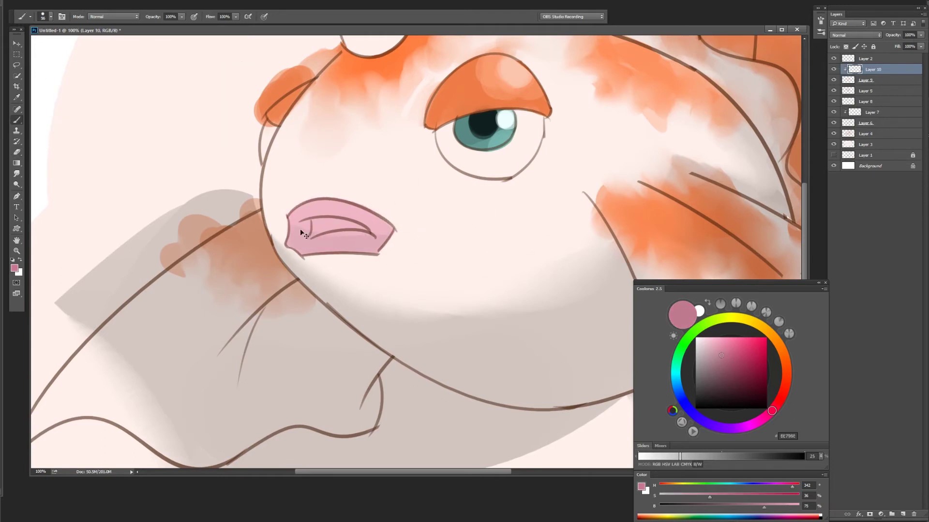
left_click(721, 374)
left_click_drag(317, 234, 354, 228)
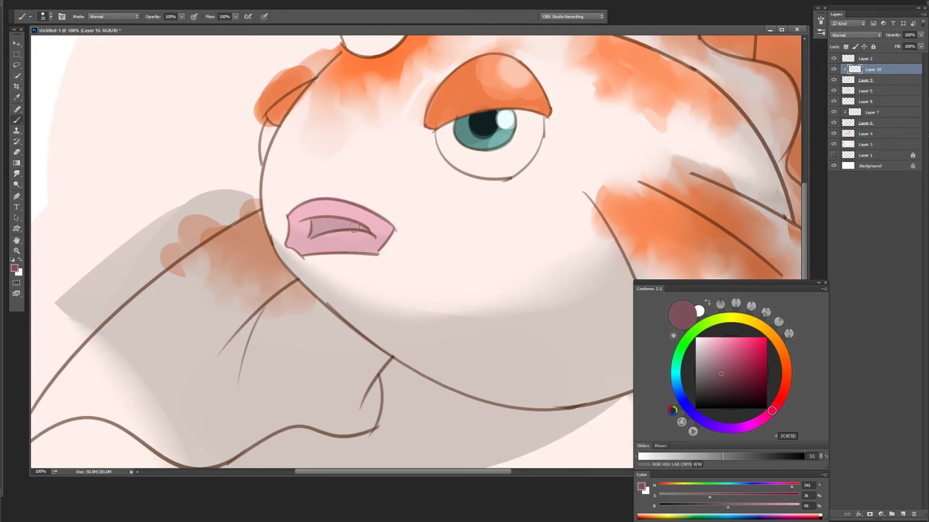
Step: Add light grey shading beside the horn on the body shading layer
key("ctrl+0")
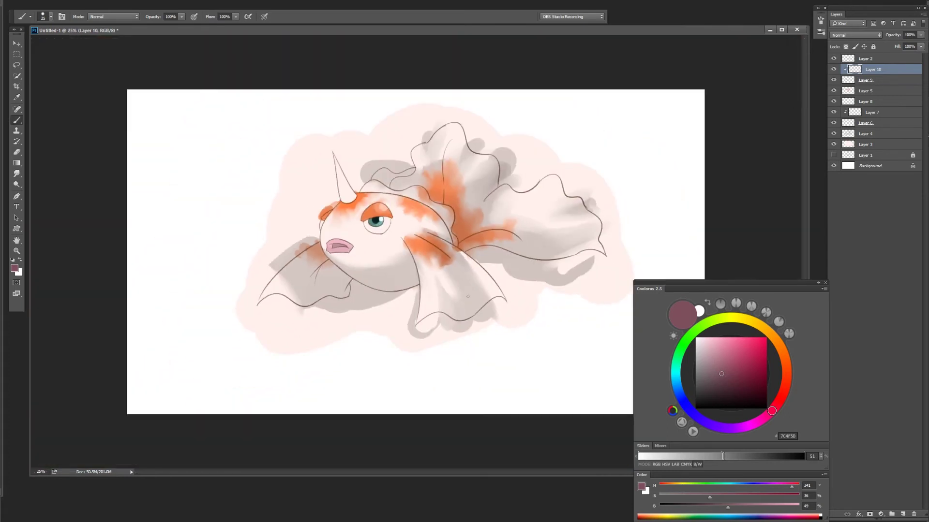
left_click(468, 296, "ctrl")
left_click(411, 273, "alt")
left_click_drag(329, 164, 348, 196)
Step: Add empty Layer 11 above the eye and mouth layers and pick a near-white colour
key("r")
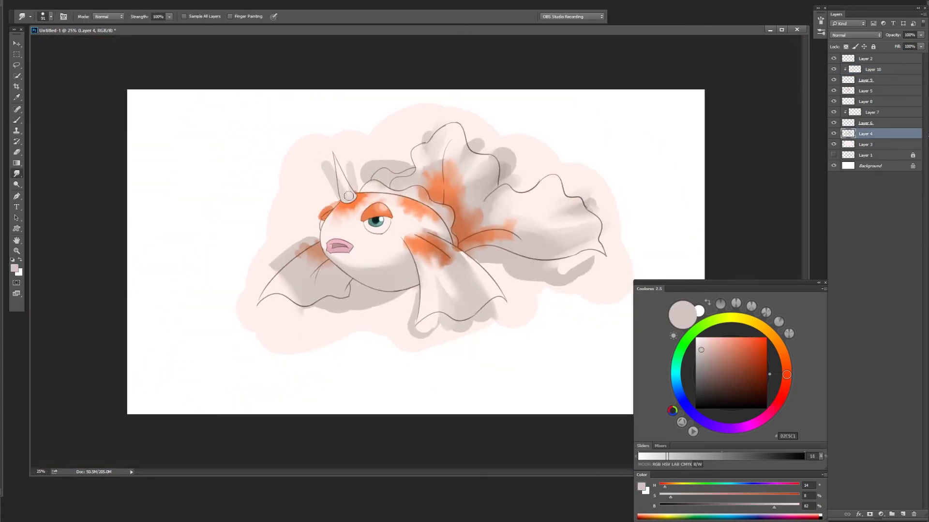
key("b")
key("ctrl+shift+alt+n")
left_click(417, 181, "alt")
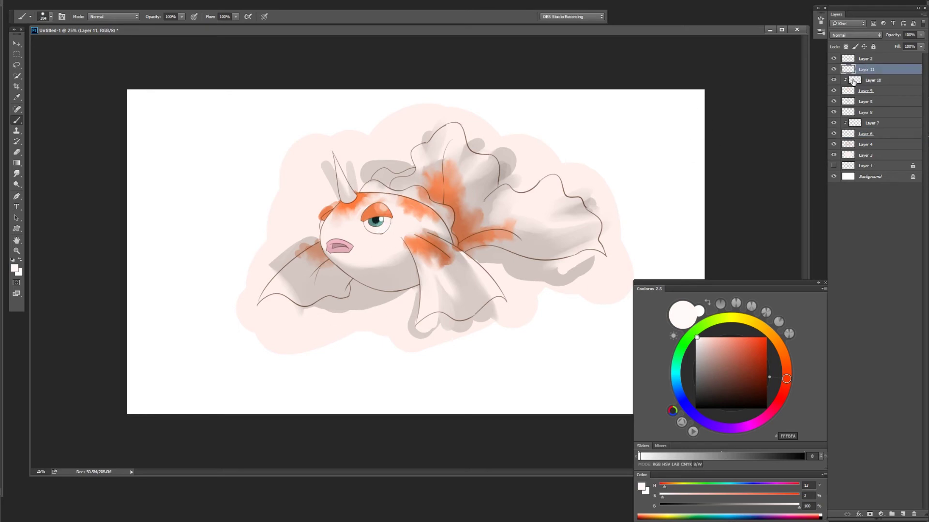
Step: Try a dark orange Layer 12 clipped to the layer below, then delete it
left_click(866, 58)
key("ctrl+shift+n")
key("Return")
left_click(758, 370)
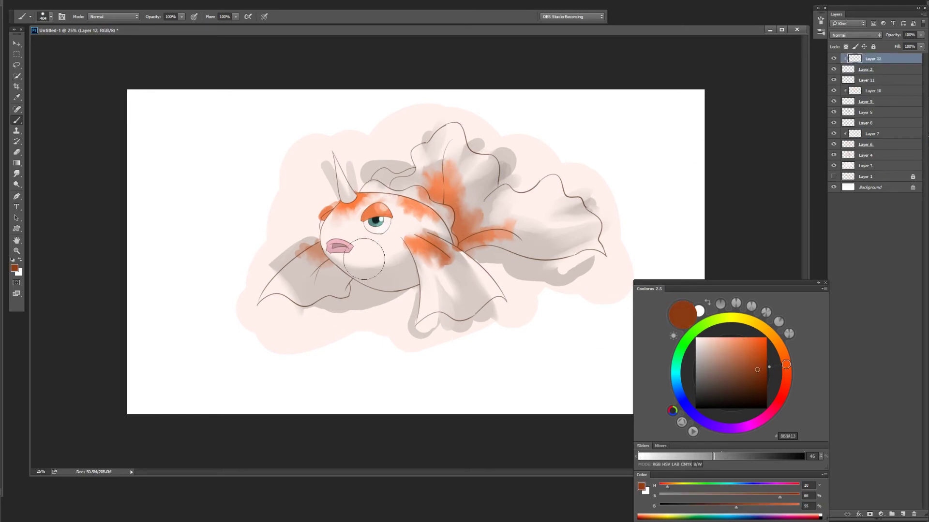
key("Delete")
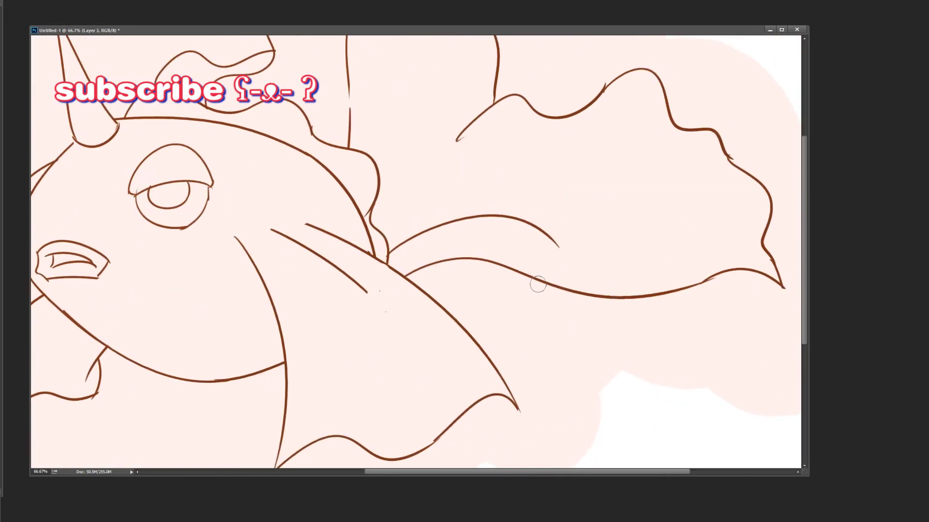
Step: Zoom out to see the whole fish and fins, with the Layers panel showing
scroll(483, 193, "up", 3)
scroll(339, 242, "down", 4)
scroll(242, 290, "left", 5)
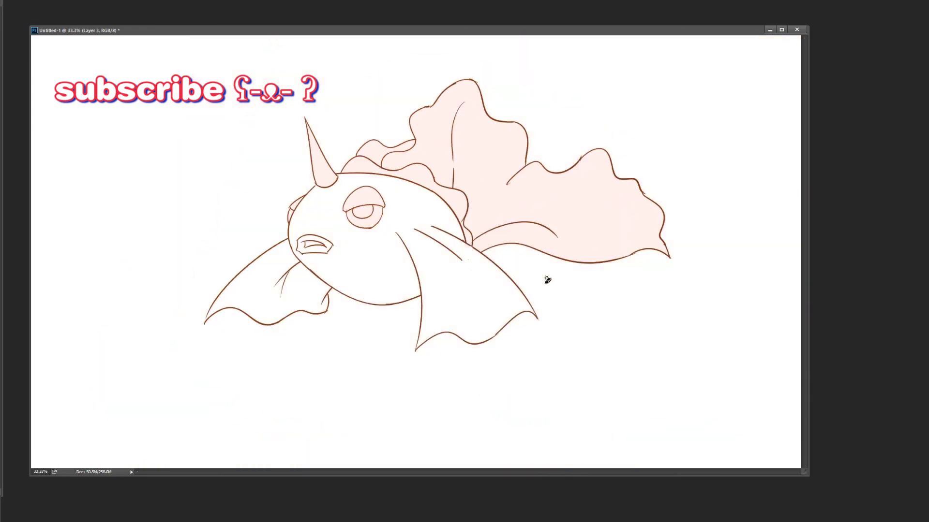
mouse_move(462, 361)
left_mouse_down()
mouse_move(327, 355)
mouse_move(537, 278)
left_mouse_up()
key("ctrl+minus")
key("F7")
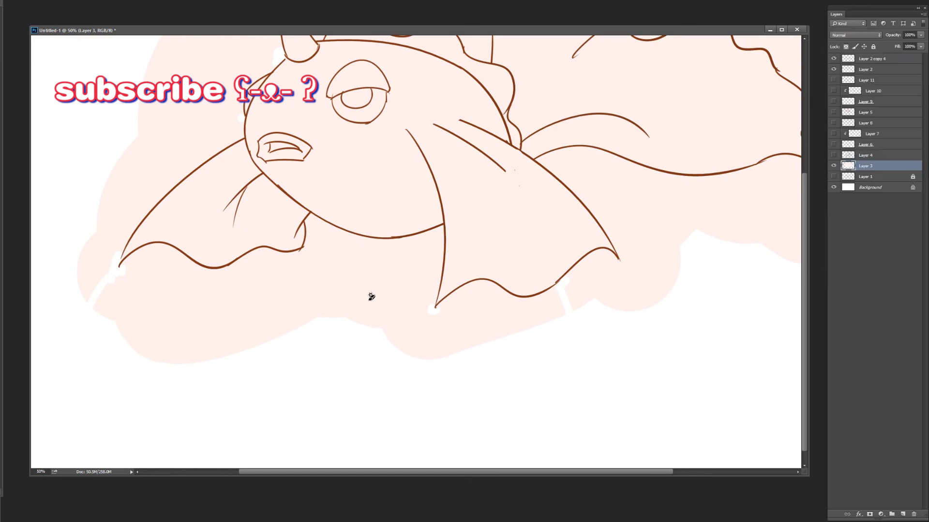
Step: Clip a new layer to the backdrop and bucket-fill it with blue
key("ctrl+alt+g")
key("Tab")
left_click(740, 355)
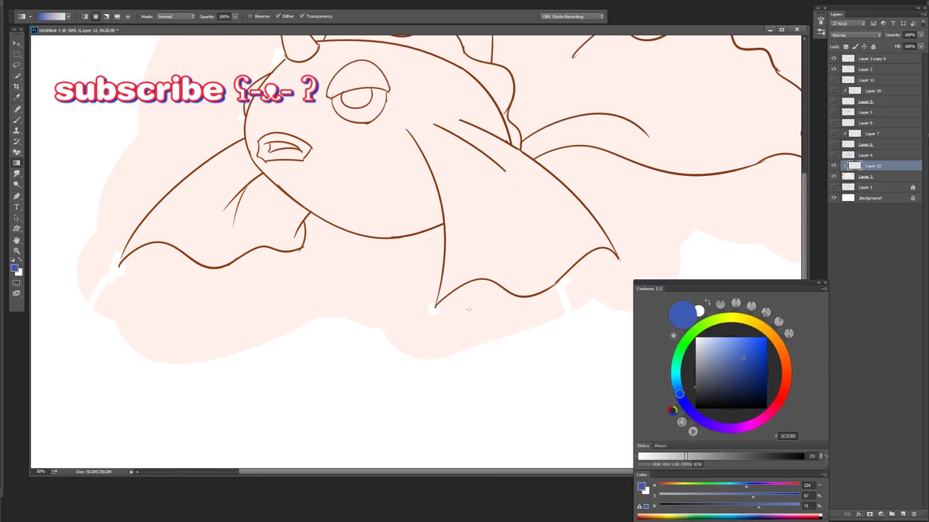
left_click(386, 298)
key("ctrl+z")
left_click(382, 303)
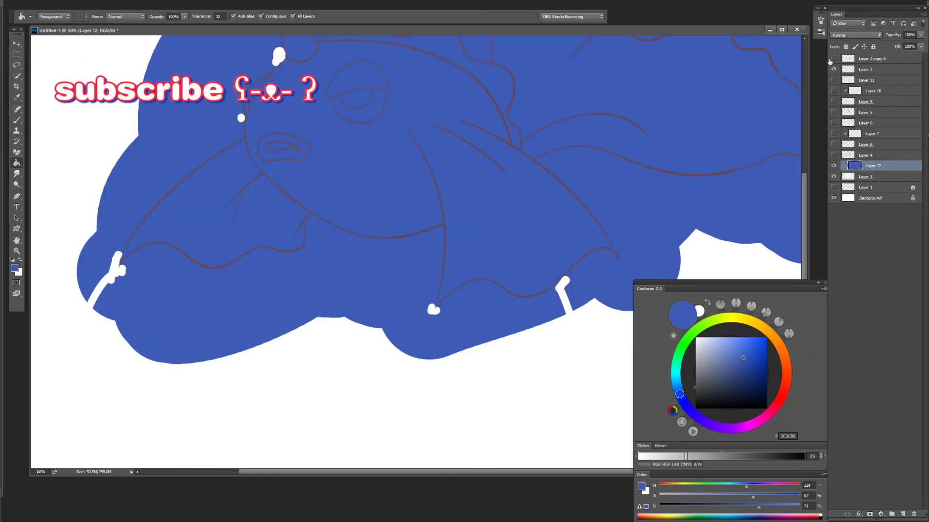